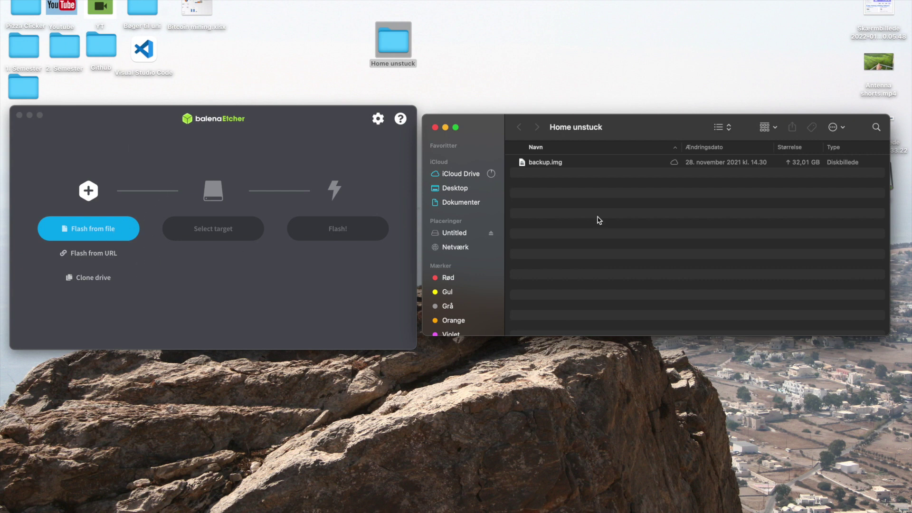
- Choose backup.img from the Home unstuck folder as the image to flash
{"action": "left_click", "coordinate": [547, 164]}
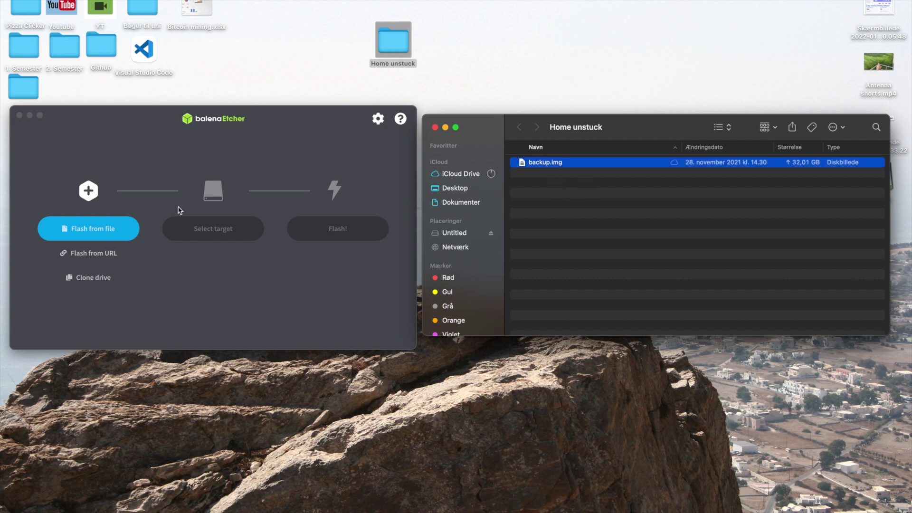
{"action": "left_click", "coordinate": [105, 229]}
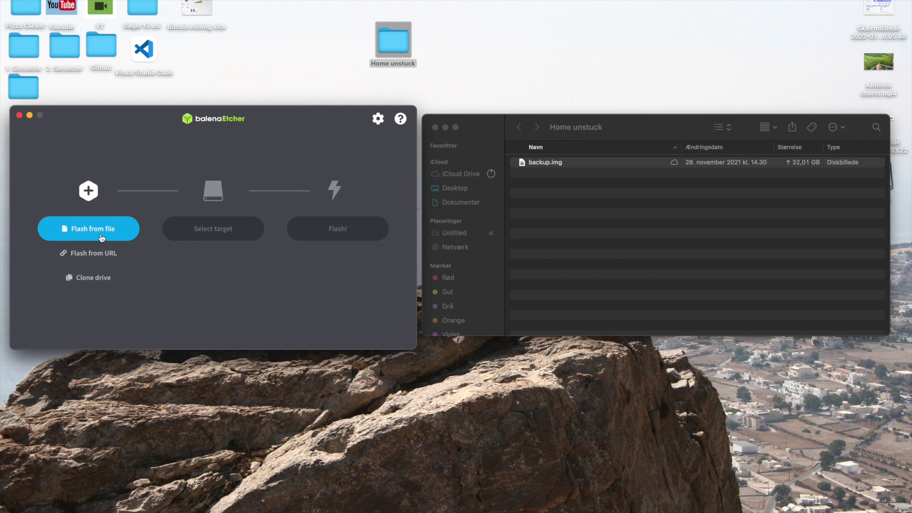
{"action": "left_click", "coordinate": [102, 237]}
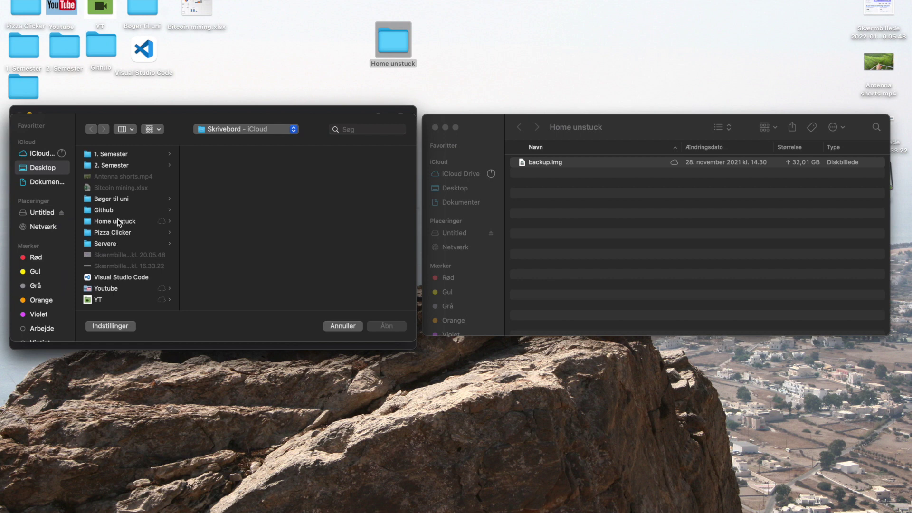
{"action": "left_click", "coordinate": [120, 223]}
{"action": "left_click", "coordinate": [212, 158]}
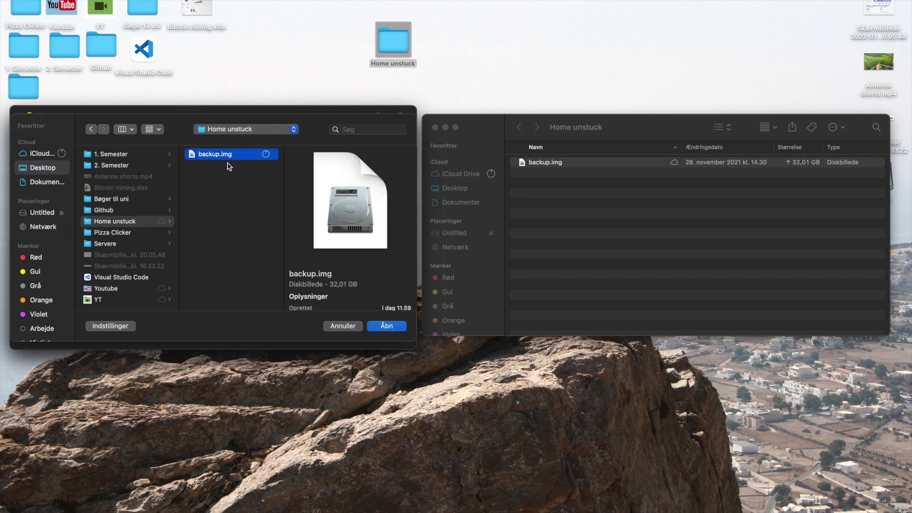
{"action": "left_click", "coordinate": [384, 327]}
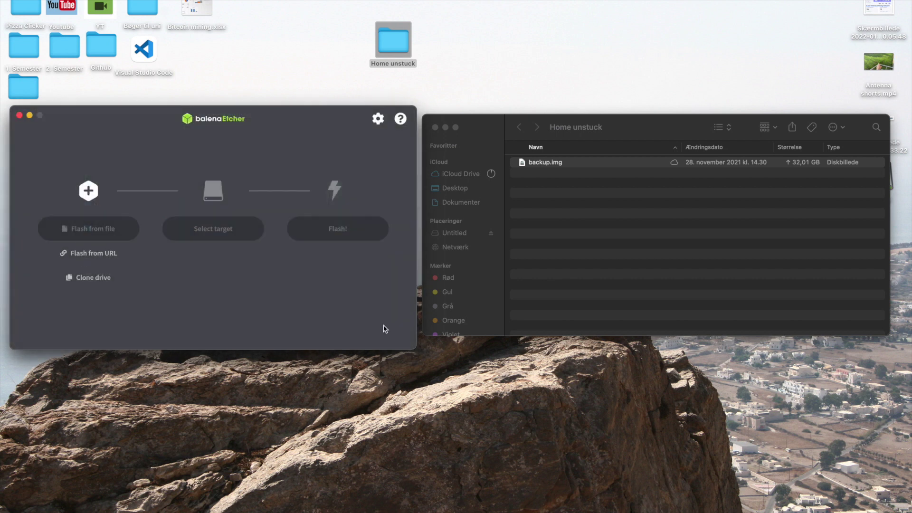
- Select the 128 GB Multi-Reader -1 Media card as the target and start flashing
{"action": "left_click", "coordinate": [220, 236]}
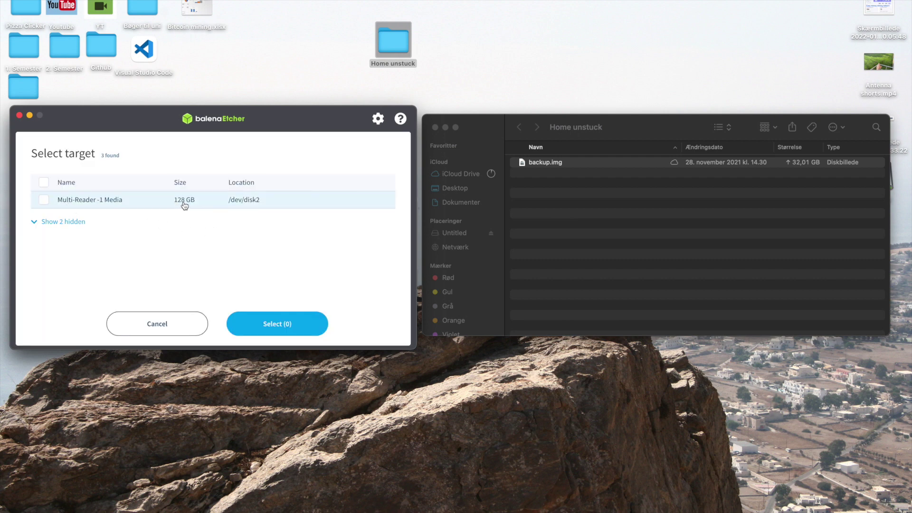
{"action": "left_click", "coordinate": [44, 200]}
{"action": "left_click", "coordinate": [275, 320]}
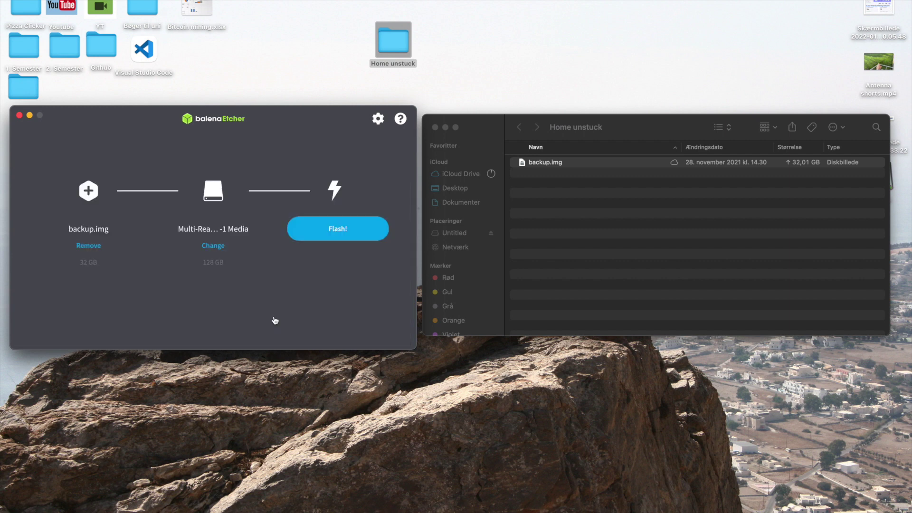
{"action": "left_click", "coordinate": [323, 234]}
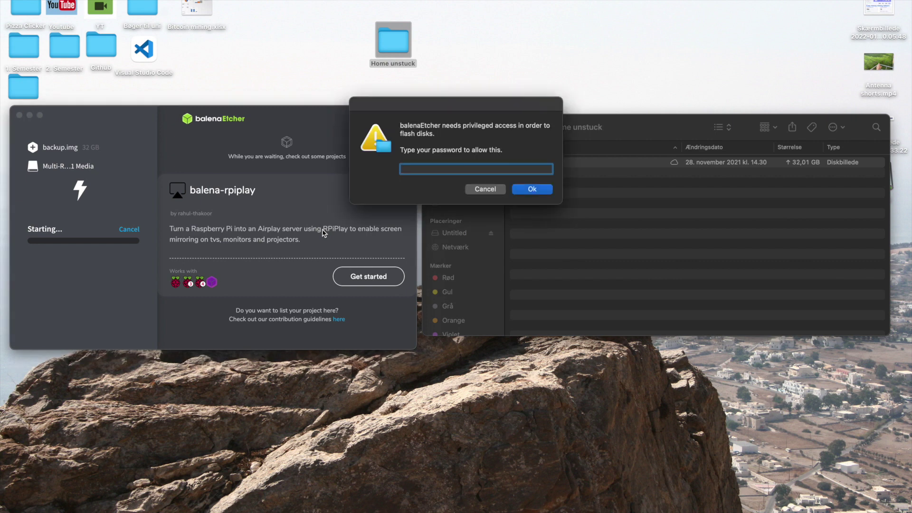
- Authorise disk access with the macOS account password, wait for Flash Complete, then close balenaEtcher
{"action": "type", "text": "*****"}
{"action": "key", "text": "Return"}
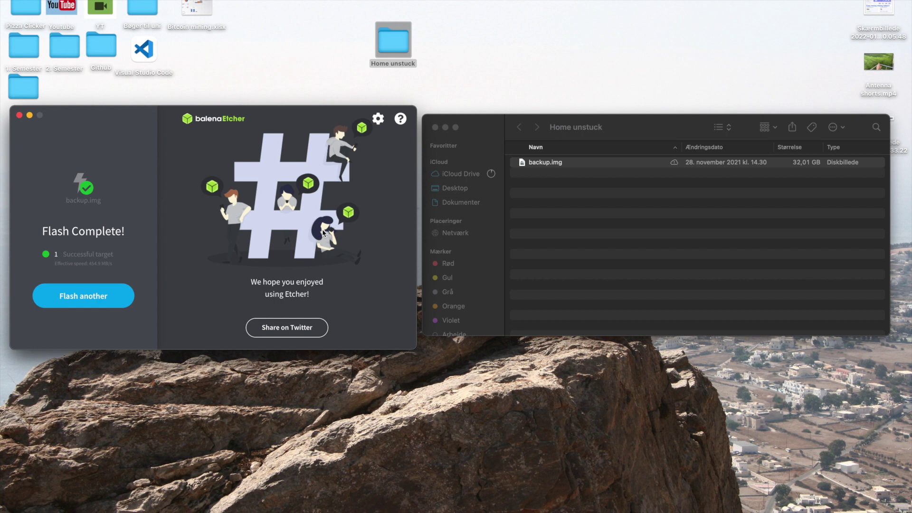
{"action": "left_click", "coordinate": [20, 116]}
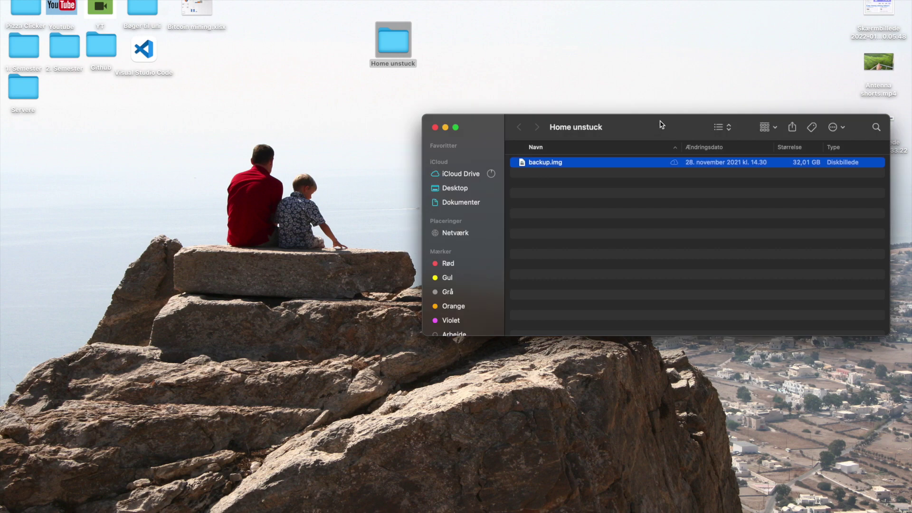
- Close the Home unstuck folder and launch Parallels Desktop through Spotlight search
{"action": "left_click", "coordinate": [435, 127]}
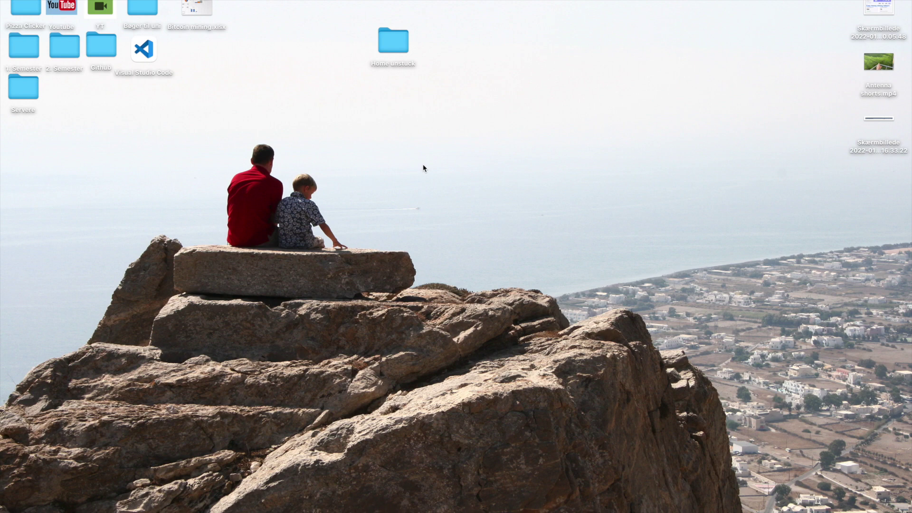
{"action": "mouse_move", "coordinate": [522, 510]}
{"action": "key", "text": "super+space"}
{"action": "type", "text": "bal"}
{"action": "type", "text": "pa"}
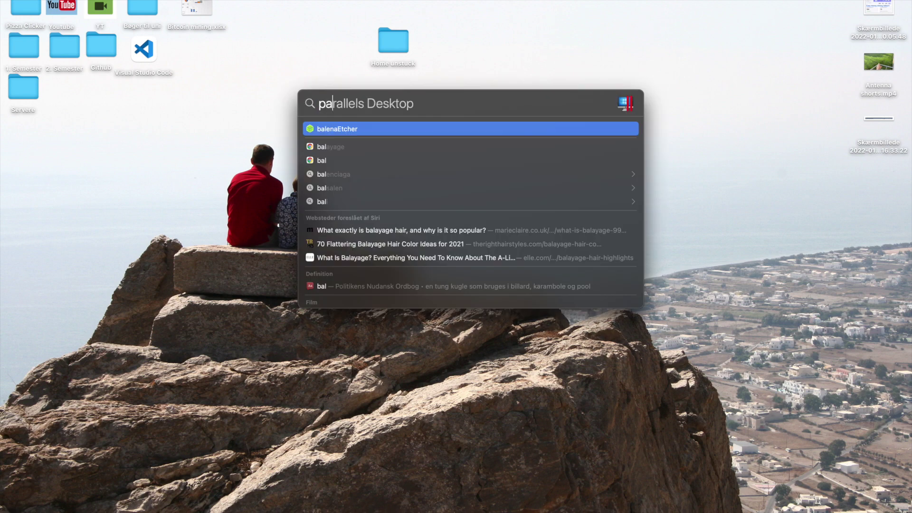
{"action": "key", "text": "Return"}
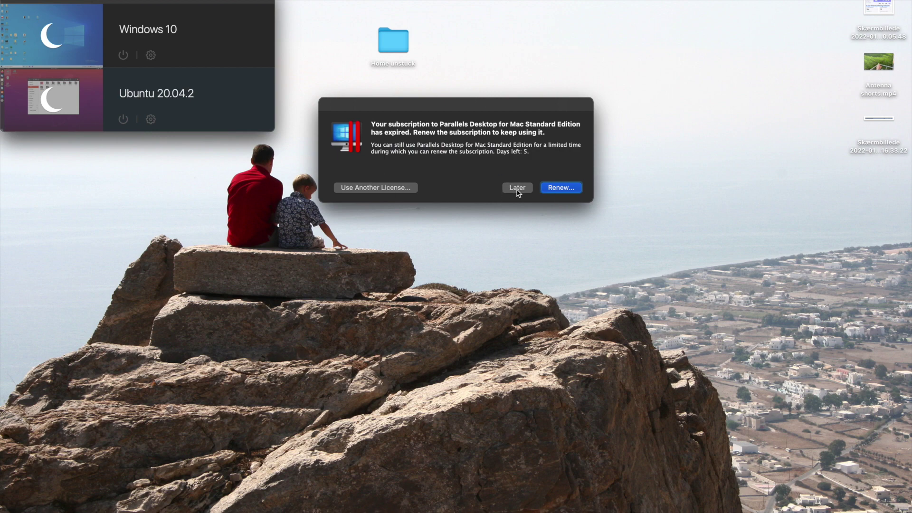
- Dismiss the subscription notice with Later, start the Ubuntu 20.04.2 VM, and bring up Google Chrome
{"action": "left_click", "coordinate": [518, 188]}
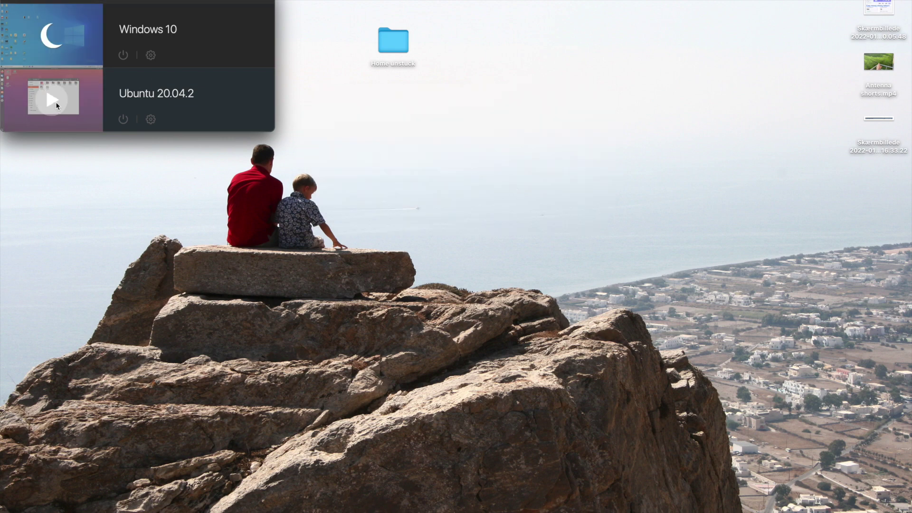
{"action": "left_click", "coordinate": [56, 103]}
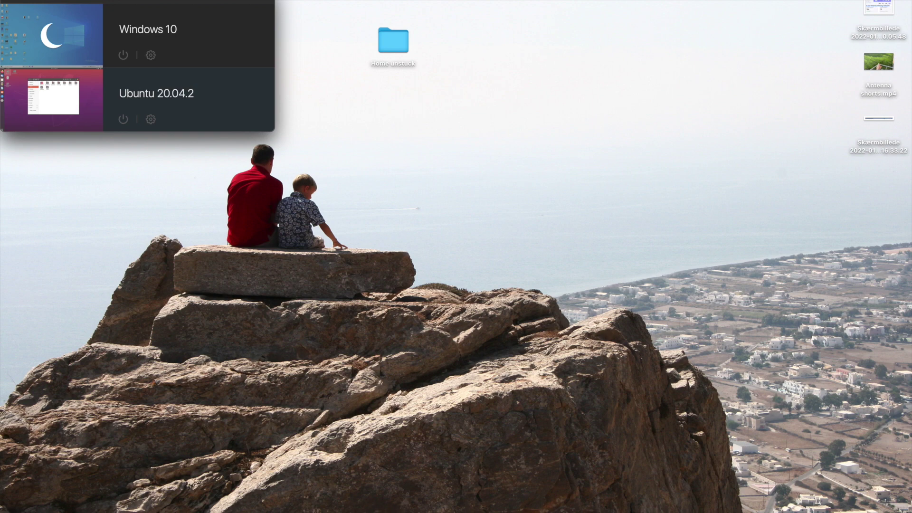
{"action": "left_click", "coordinate": [286, 504]}
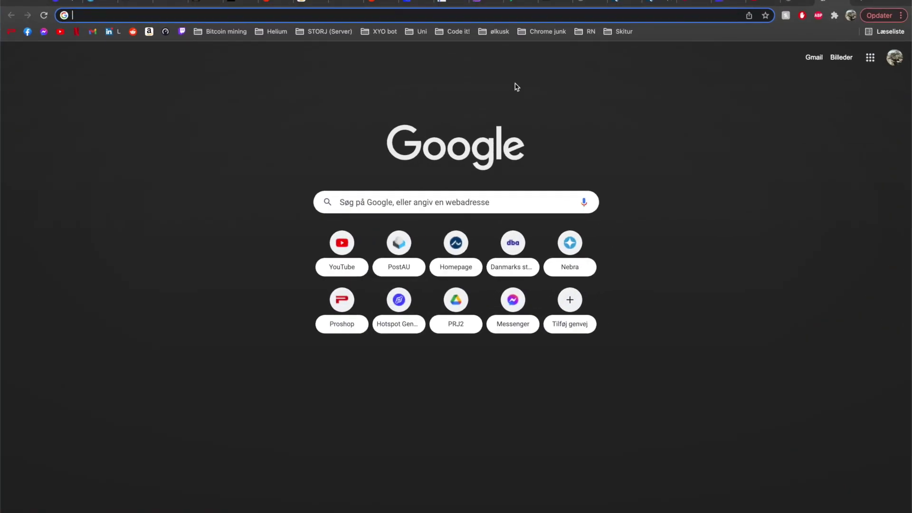
- Search Google for 'ubuntu gparted install' and open the LinuxWays guide
{"action": "left_click", "coordinate": [624, 18]}
{"action": "type", "text": "ubu"}
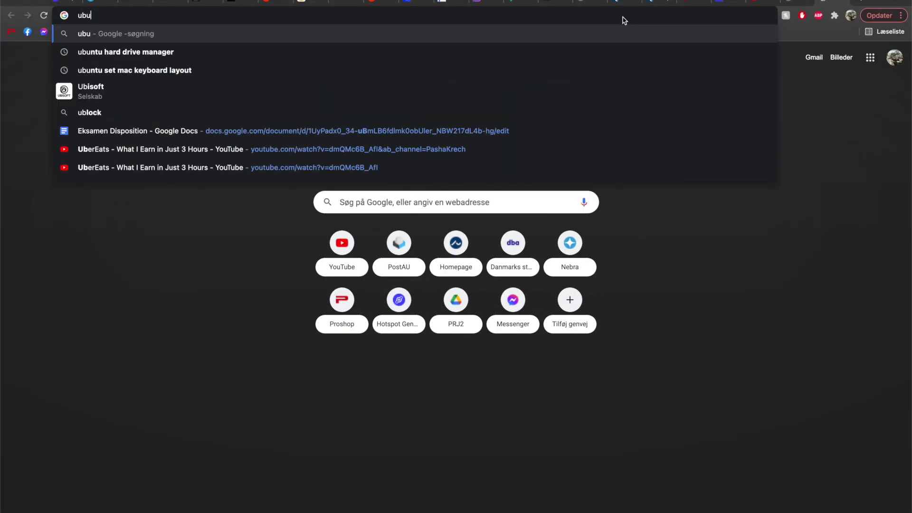
{"action": "type", "text": "bntu gpa"}
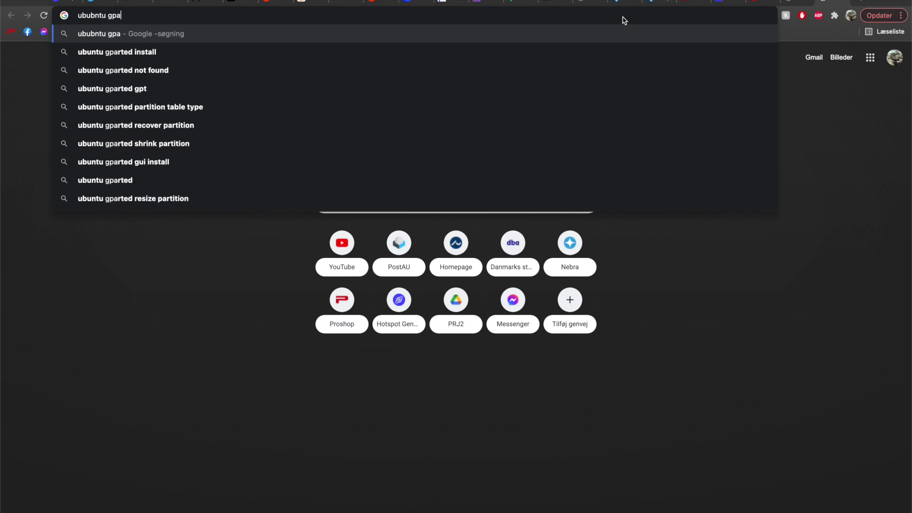
{"action": "key", "text": "Down"}
{"action": "key", "text": "Return"}
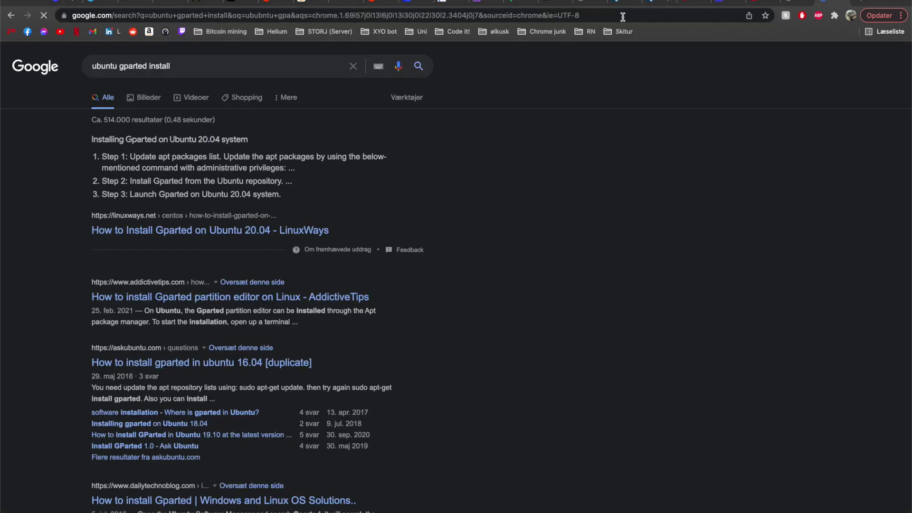
{"action": "left_click", "coordinate": [130, 233]}
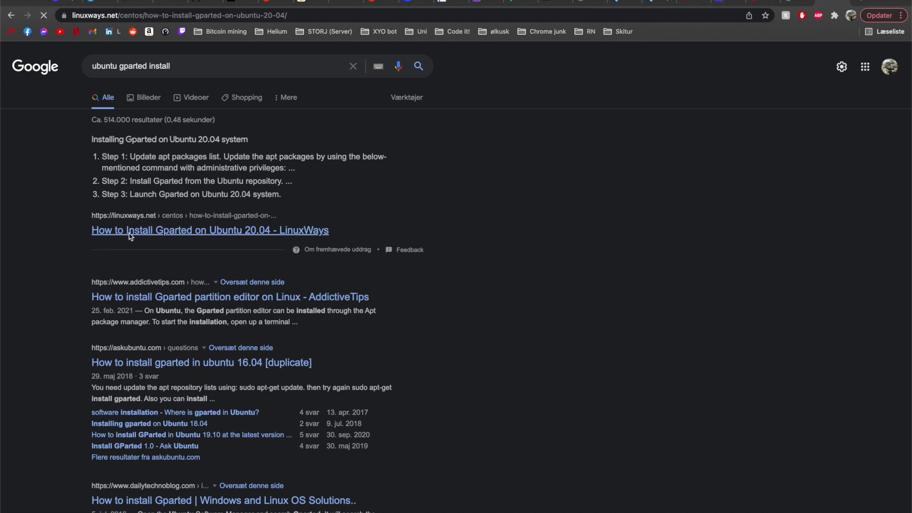
- Accept the site's cookies and select the 'sudo apt install gparted' command, then return to Ubuntu
{"action": "scroll", "coordinate": [87, 372], "scroll_direction": "down", "scroll_amount": 5}
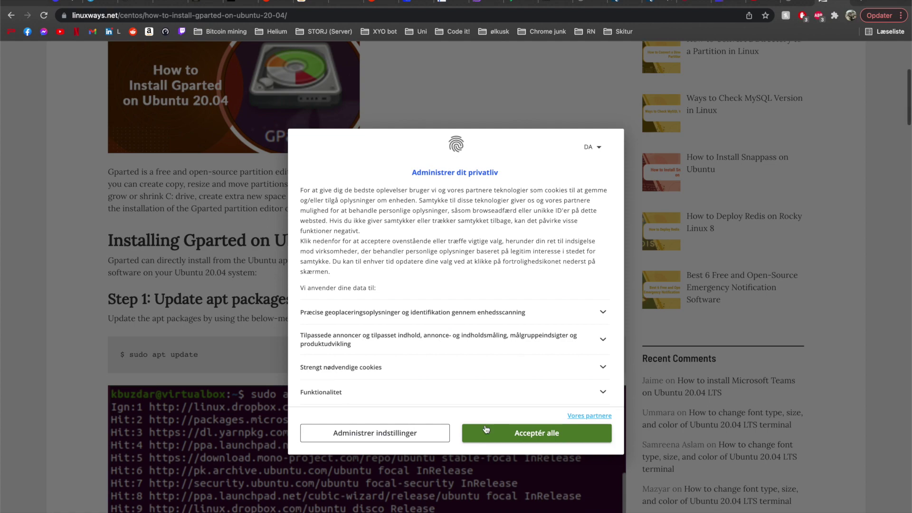
{"action": "left_click", "coordinate": [486, 429]}
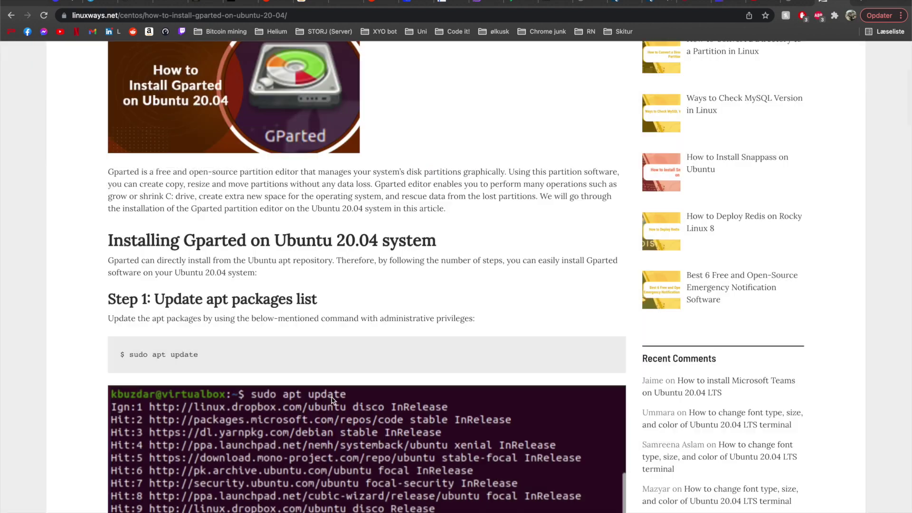
{"action": "scroll", "coordinate": [204, 338], "scroll_direction": "down", "scroll_amount": 8}
{"action": "scroll", "coordinate": [204, 338], "scroll_direction": "down", "scroll_amount": 2}
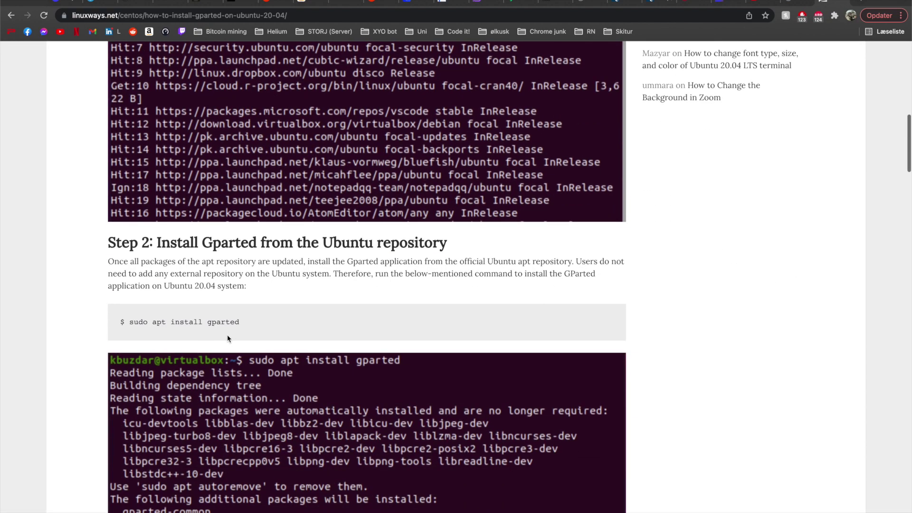
{"action": "triple_click", "coordinate": [218, 321]}
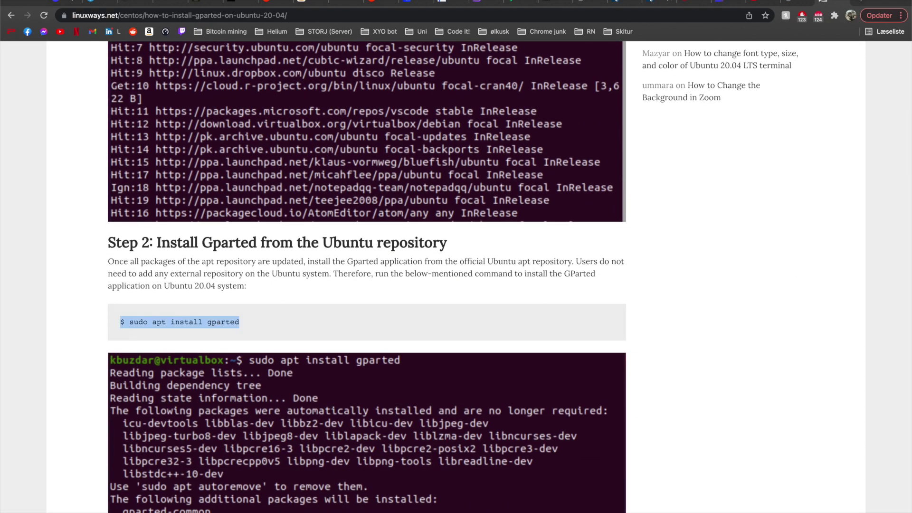
{"action": "left_click", "coordinate": [578, 507]}
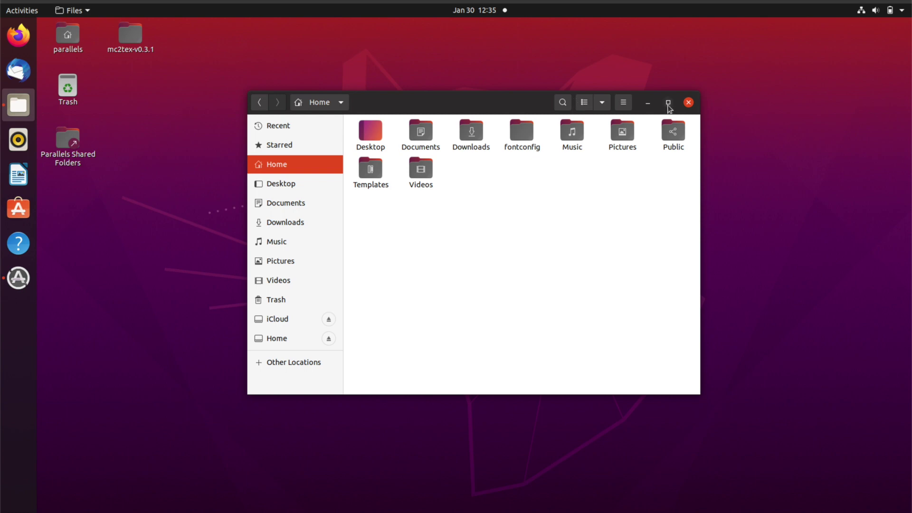
- Close the Home window and software update prompt, and open a Terminal
{"action": "left_click", "coordinate": [690, 103]}
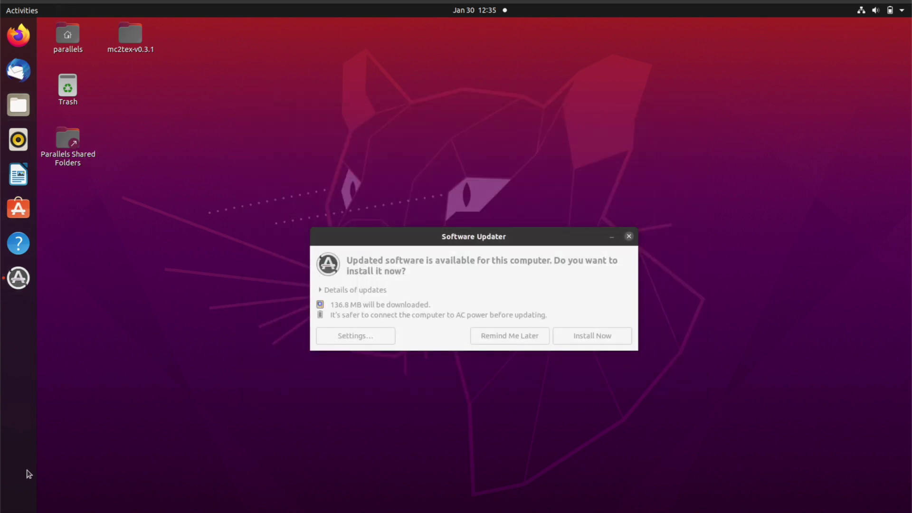
{"action": "left_click", "coordinate": [629, 236]}
{"action": "left_click", "coordinate": [19, 510]}
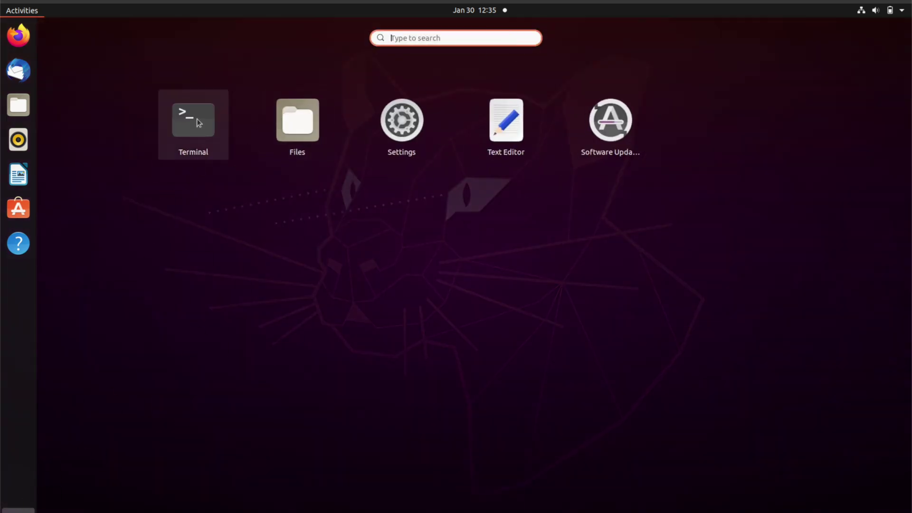
{"action": "left_click", "coordinate": [195, 119]}
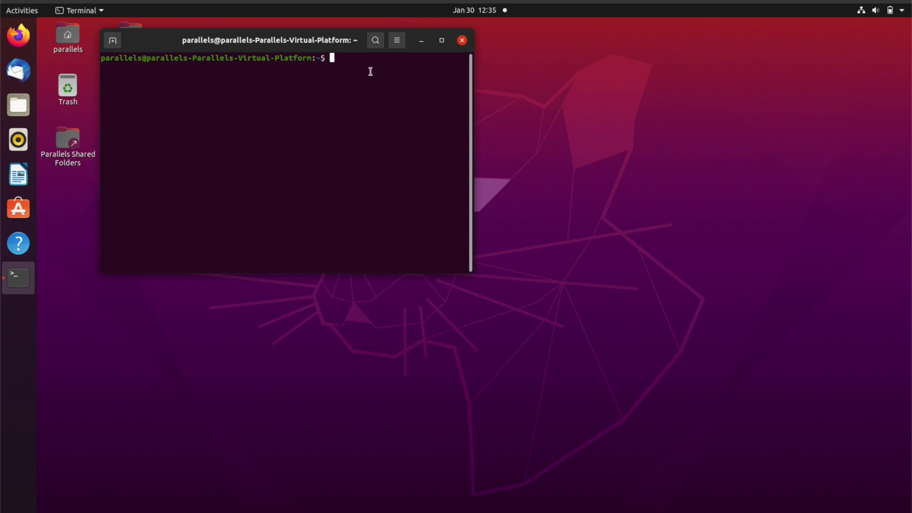
{"action": "type", "text": "ls"}
{"action": "key", "text": "BackSpace"}
{"action": "key", "text": "BackSpace"}
{"action": "left_click", "coordinate": [262, 507]}
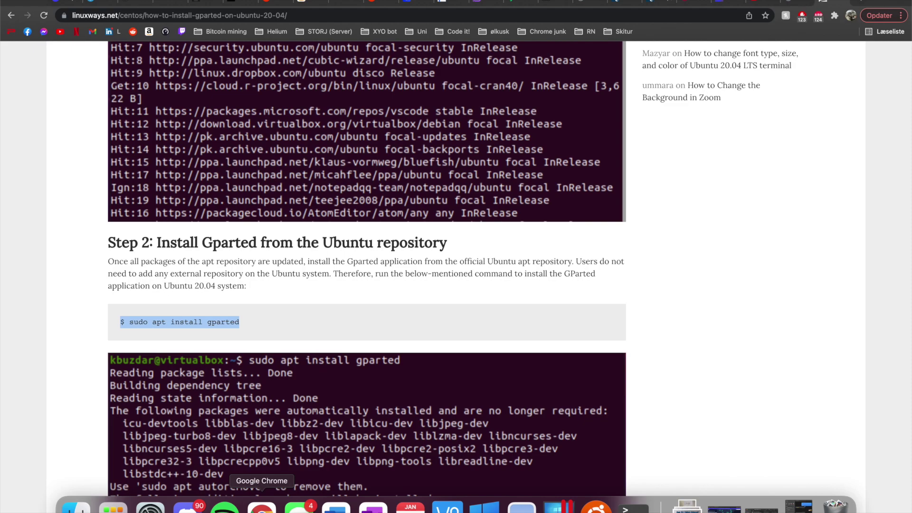
{"action": "left_click", "coordinate": [595, 507]}
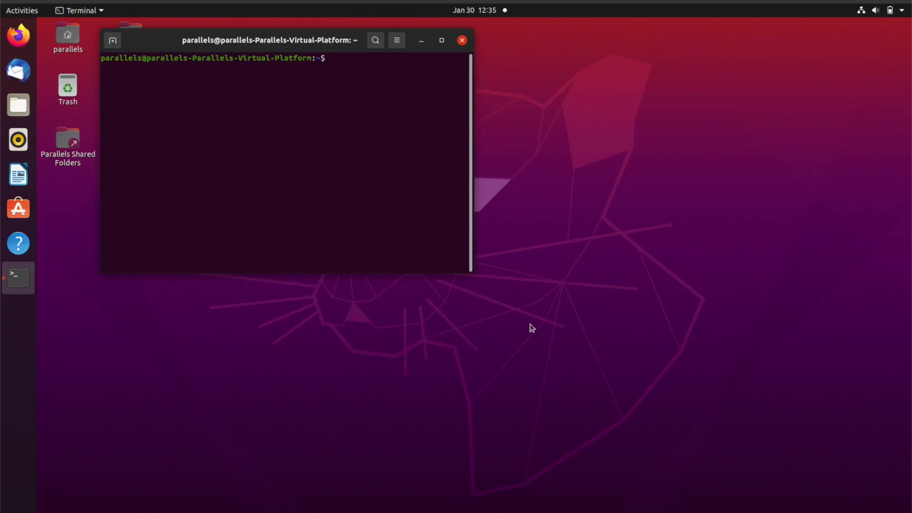
- Run 'sudo apt install gparted', enter the sudo password, and confirm the install with y
{"action": "type", "text": "sudo apt install gpar"}
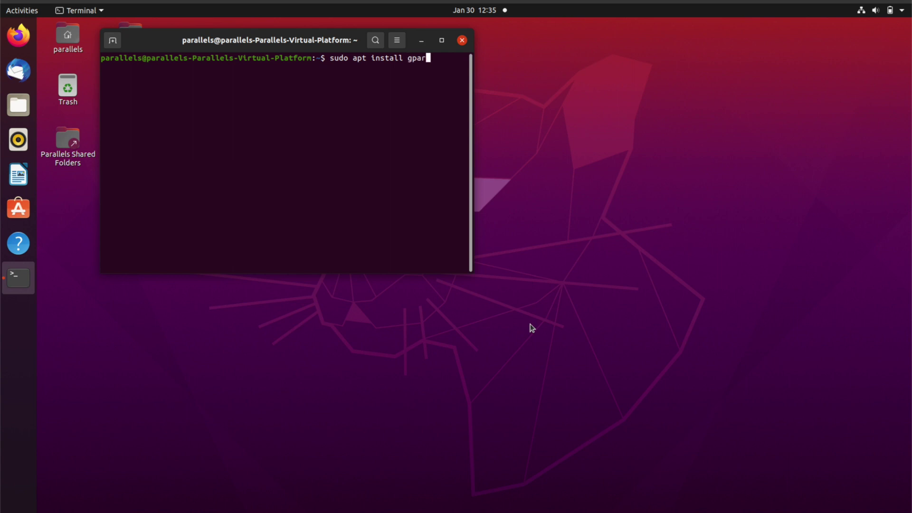
{"action": "type", "text": "ted"}
{"action": "key", "text": "Return"}
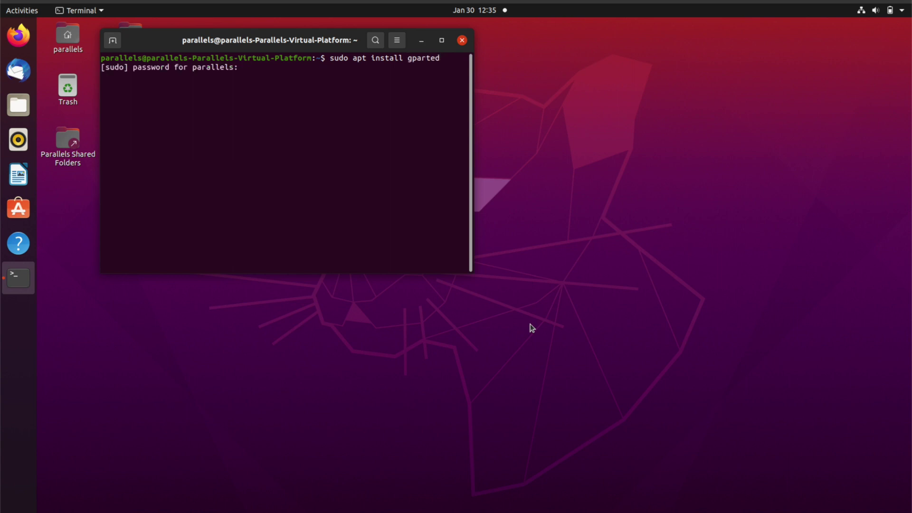
{"action": "key", "text": "Return"}
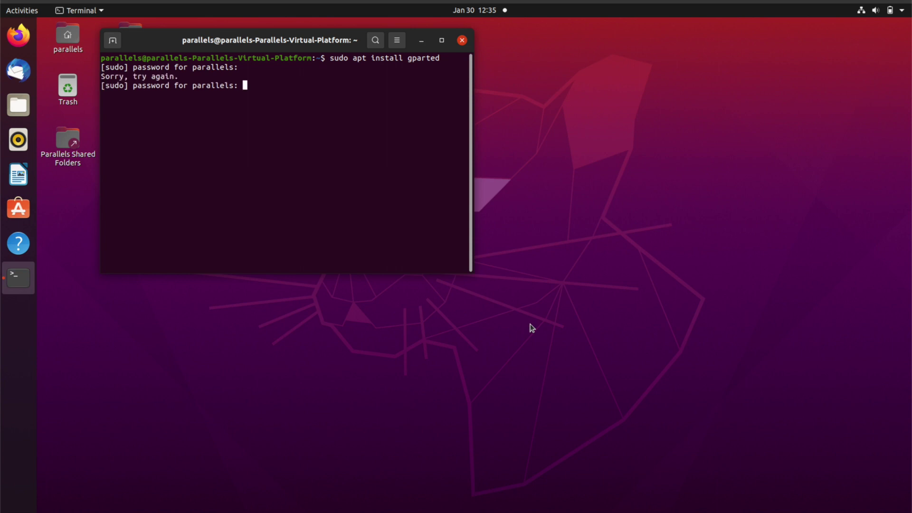
{"action": "key", "text": "Return"}
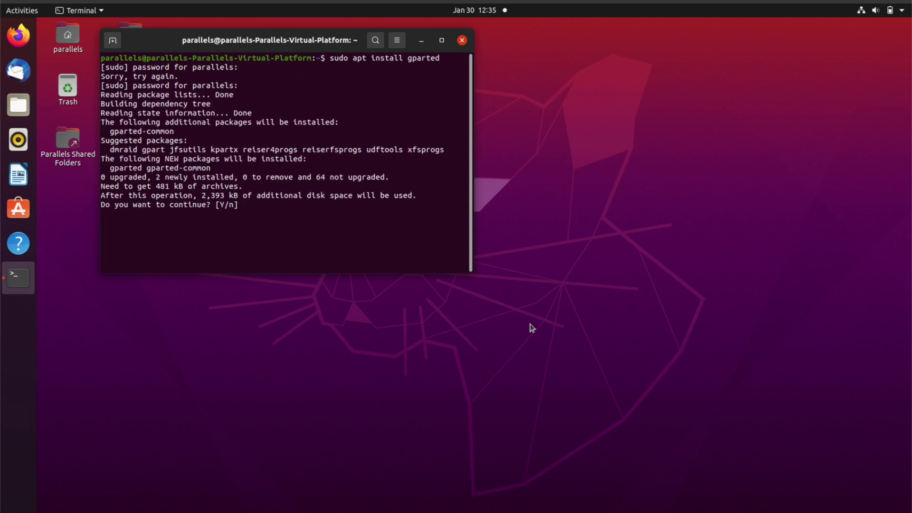
{"action": "type", "text": "y"}
{"action": "key", "text": "Return"}
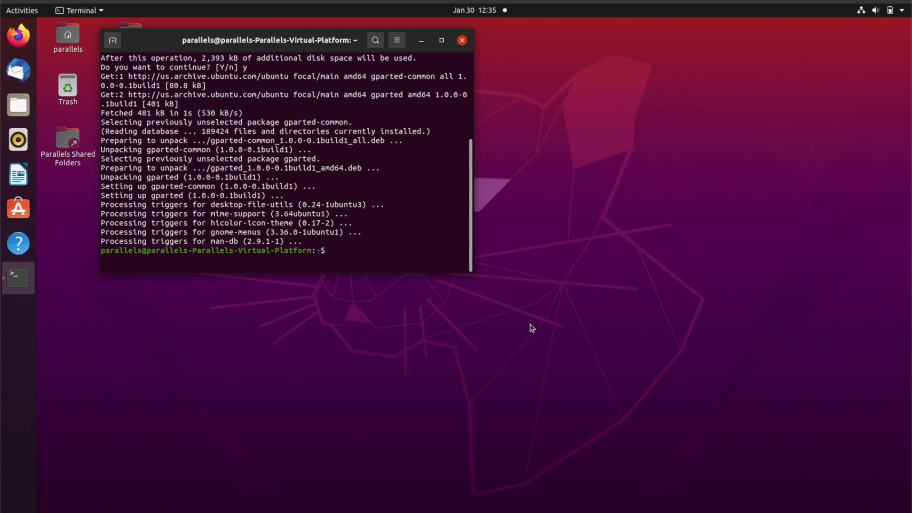
{"action": "key", "text": "super+a"}
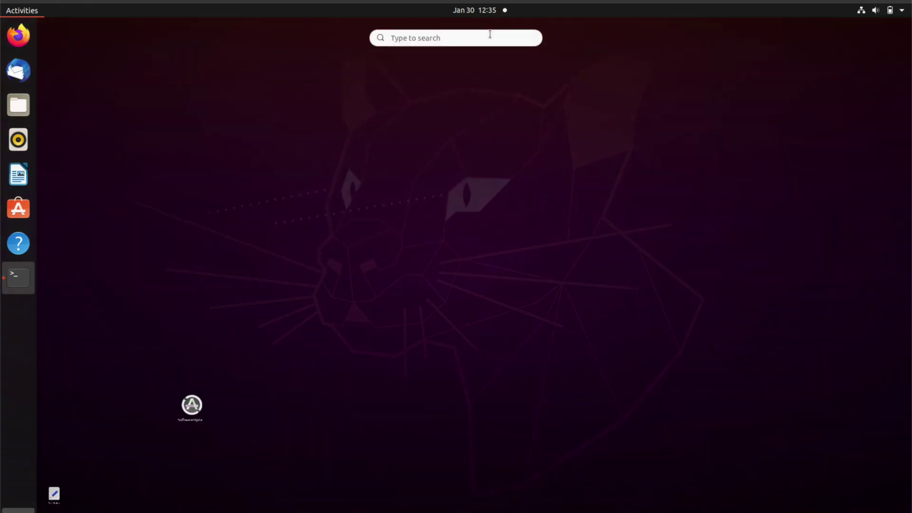
{"action": "type", "text": "gpl"}
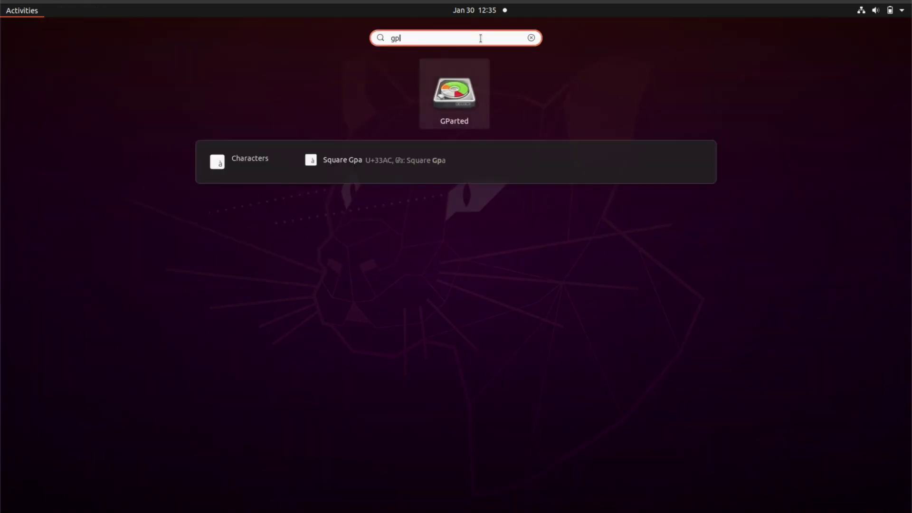
{"action": "left_click", "coordinate": [467, 84]}
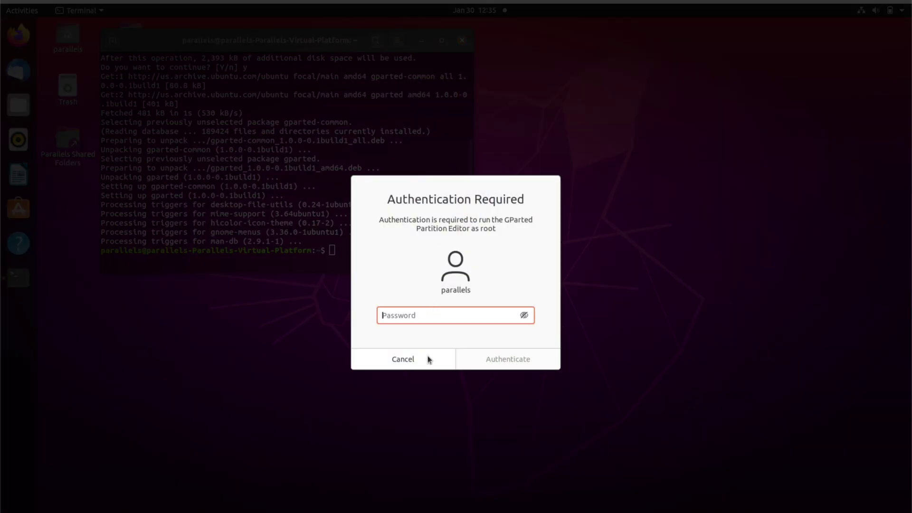
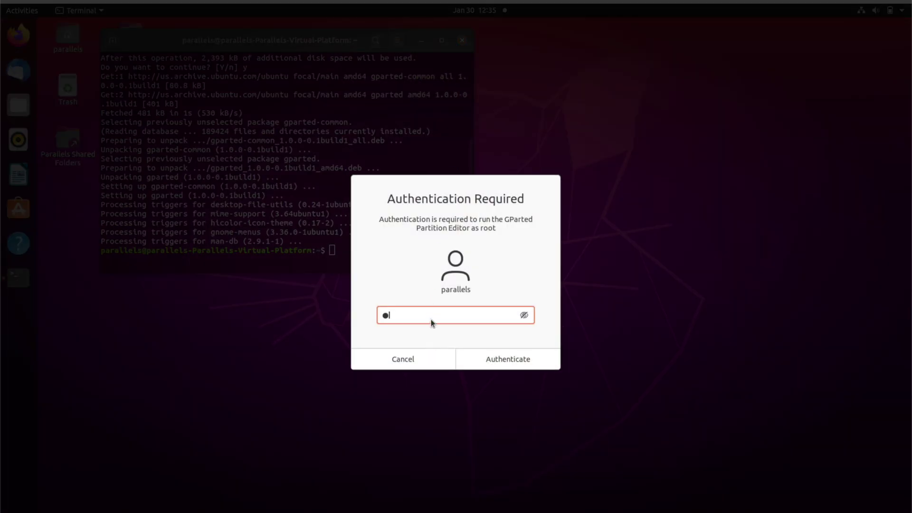
{"action": "left_click", "coordinate": [489, 358]}
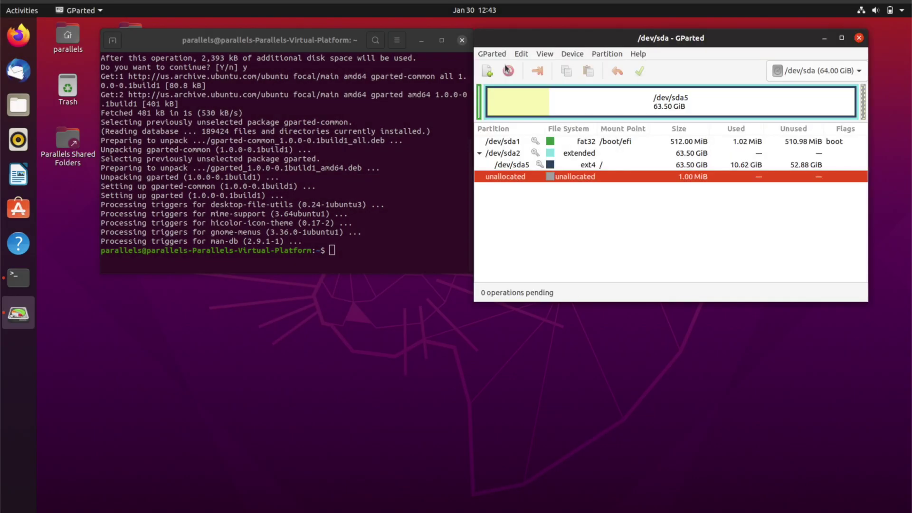
{"action": "left_click", "coordinate": [859, 38]}
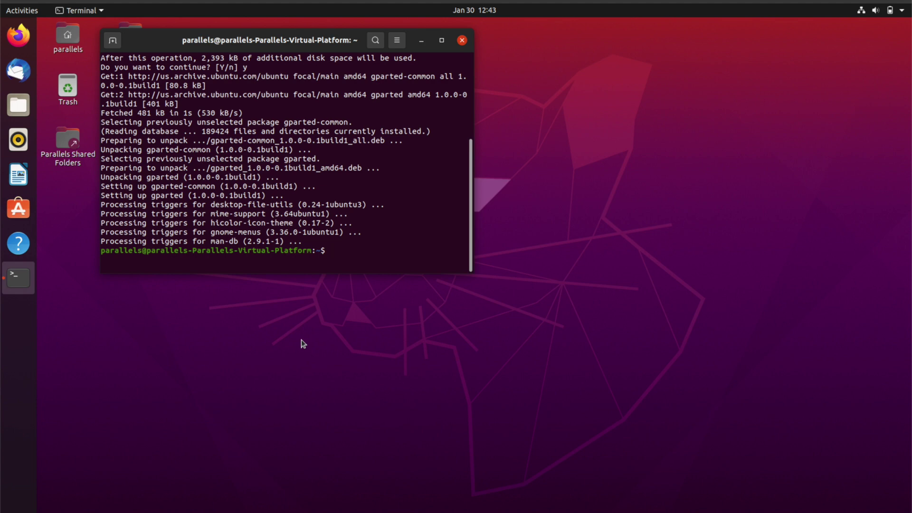
- Connect the SD card reader to the Ubuntu 20.04.2 VM and check it in Files
{"action": "left_click", "coordinate": [516, 189]}
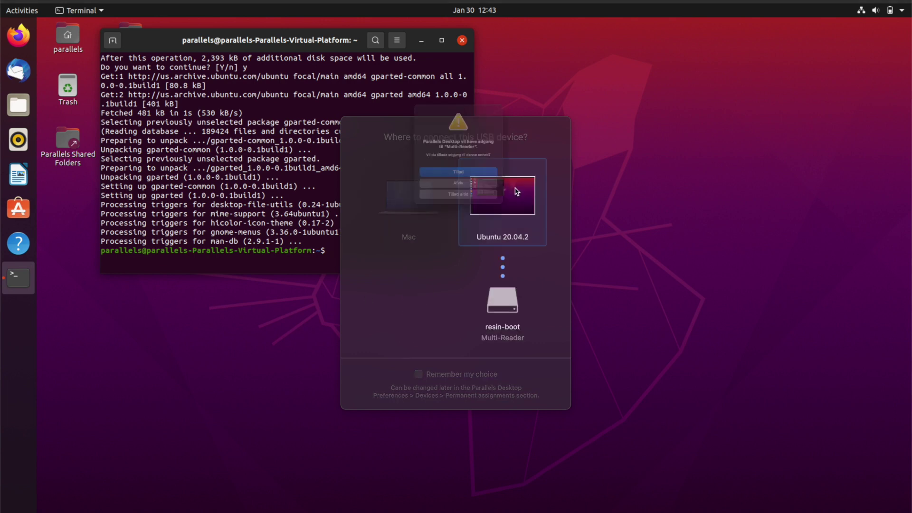
{"action": "left_click", "coordinate": [469, 181]}
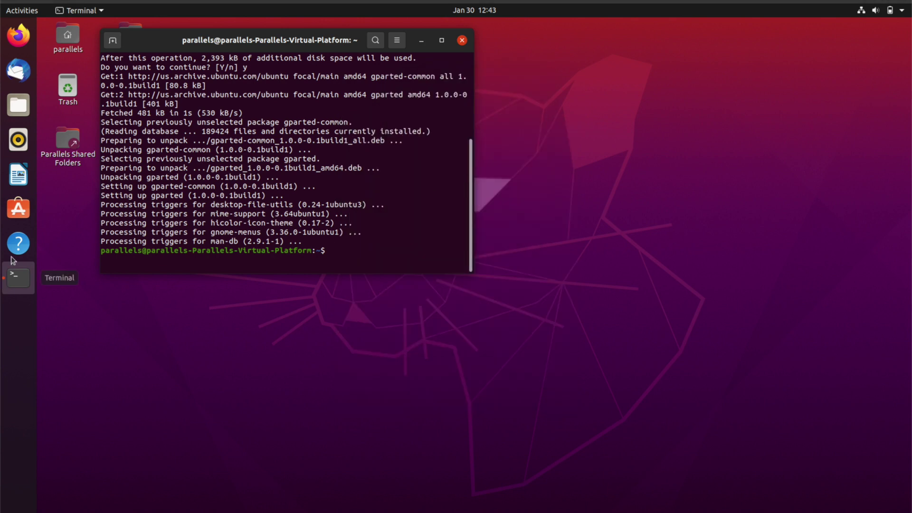
{"action": "left_click", "coordinate": [18, 104]}
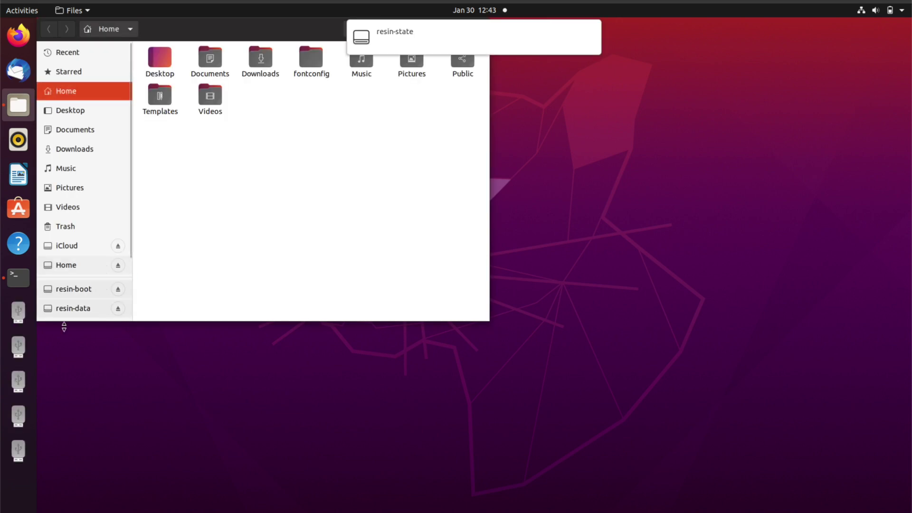
{"action": "left_click_drag", "start_coordinate": [167, 23], "coordinate": [309, 132]}
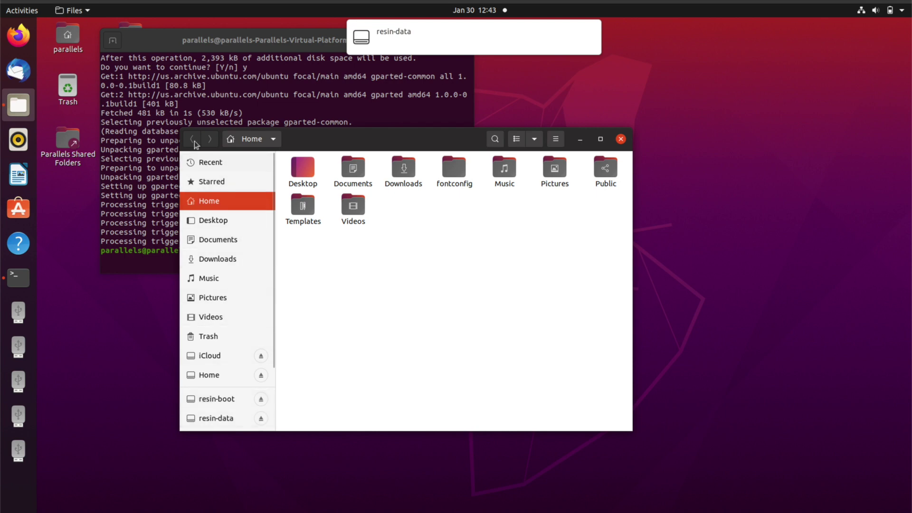
{"action": "left_click", "coordinate": [621, 139]}
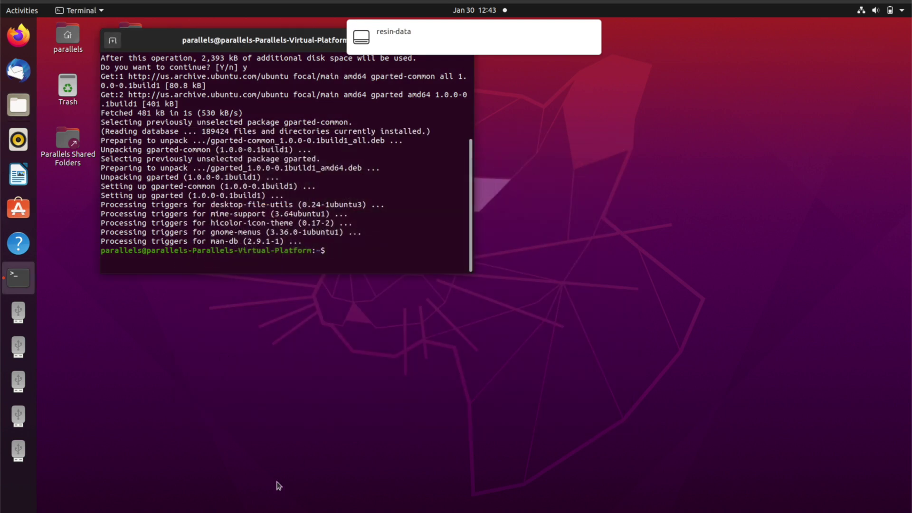
- Launch GParted from Show Applications, authenticating with the user password
{"action": "left_click", "coordinate": [18, 511]}
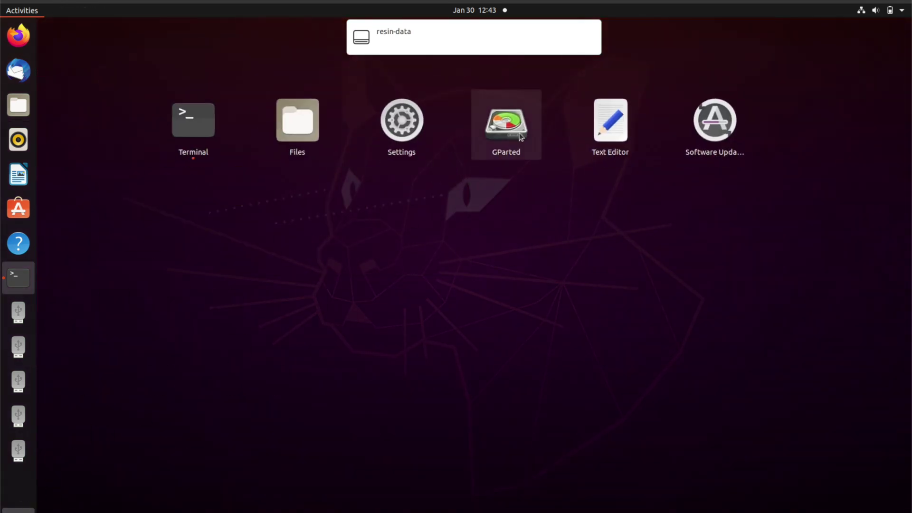
{"action": "left_click", "coordinate": [506, 124]}
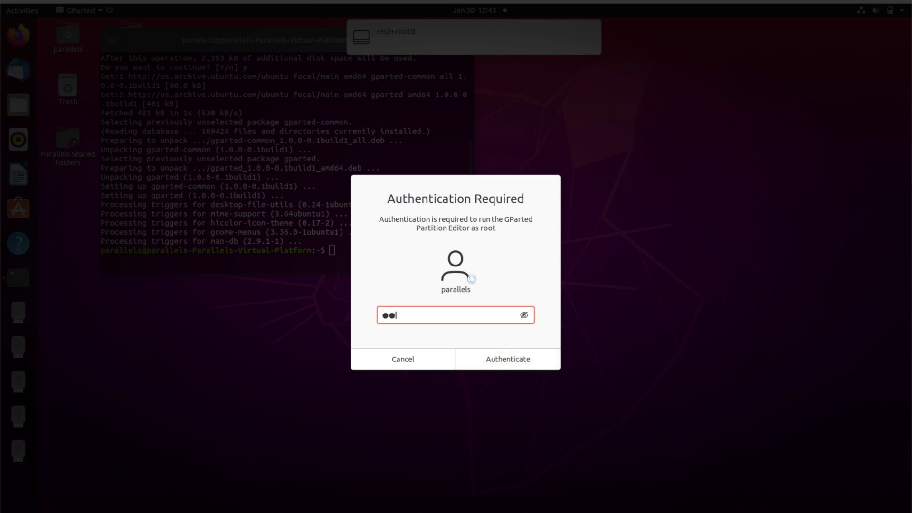
{"action": "key", "text": "Return"}
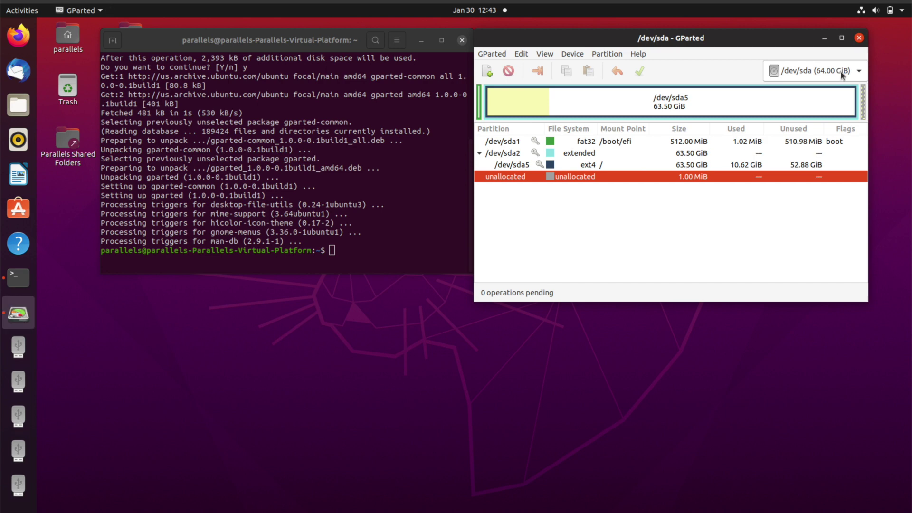
{"action": "left_click", "coordinate": [842, 73]}
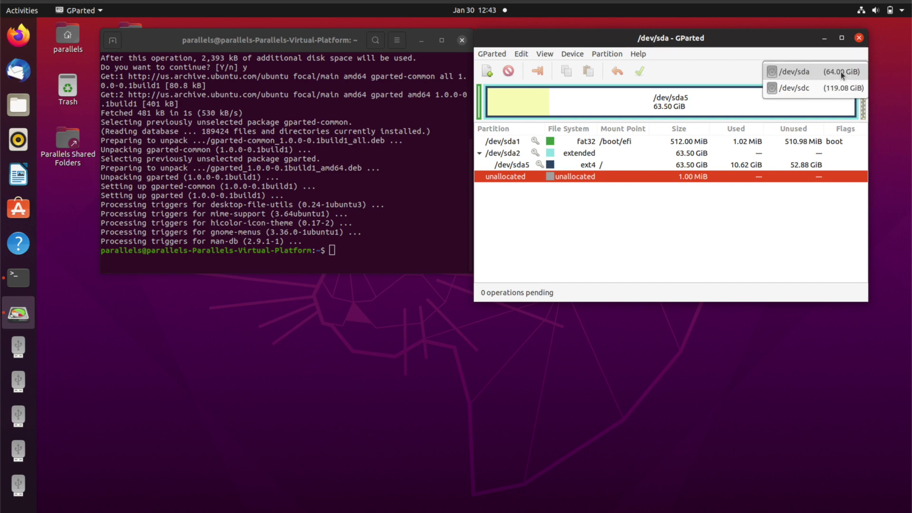
- Switch GParted to the 119.08 GiB /dev/sdc card, then move and widen the window
{"action": "left_click", "coordinate": [803, 91]}
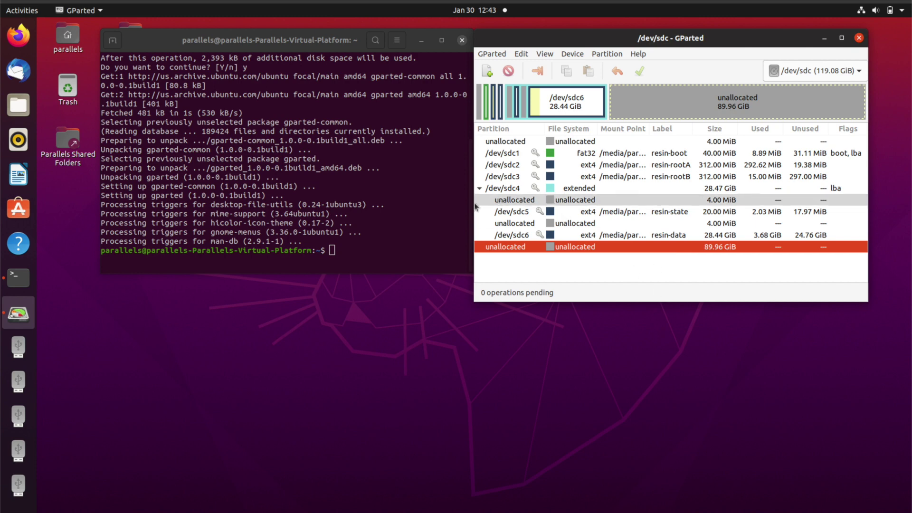
{"action": "left_click_drag", "start_coordinate": [552, 40], "coordinate": [424, 47]}
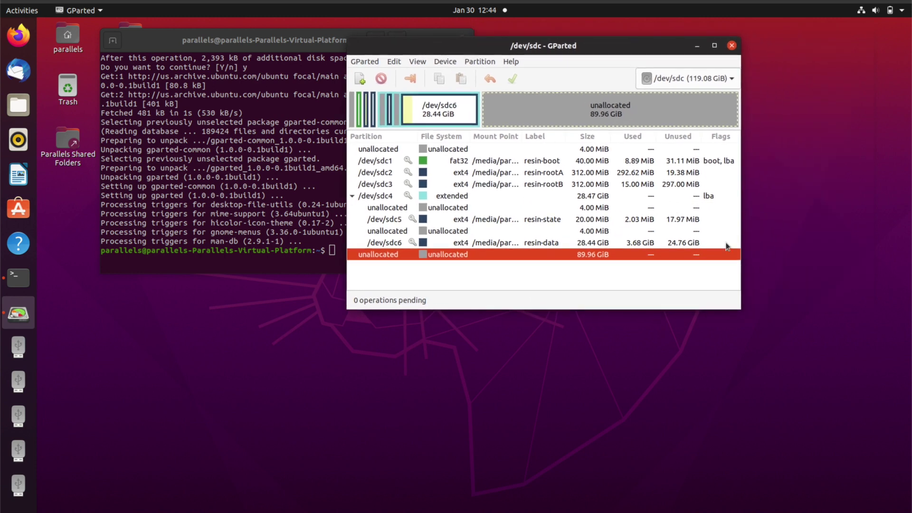
{"action": "left_click_drag", "start_coordinate": [739, 294], "coordinate": [861, 295]}
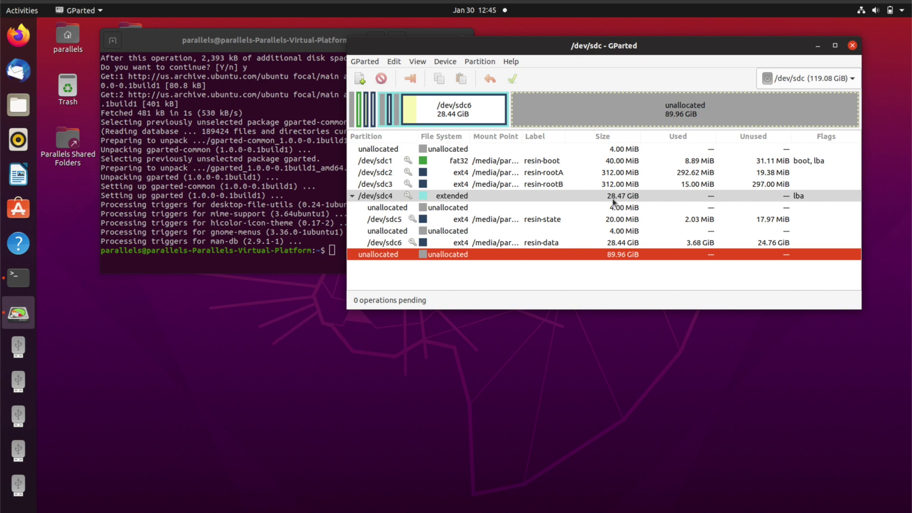
- Resize /dev/sdc4 to its maximum of 121274 MiB (118.43 GiB) and queue the operation
{"action": "left_click", "coordinate": [460, 197]}
{"action": "right_click", "coordinate": [460, 198]}
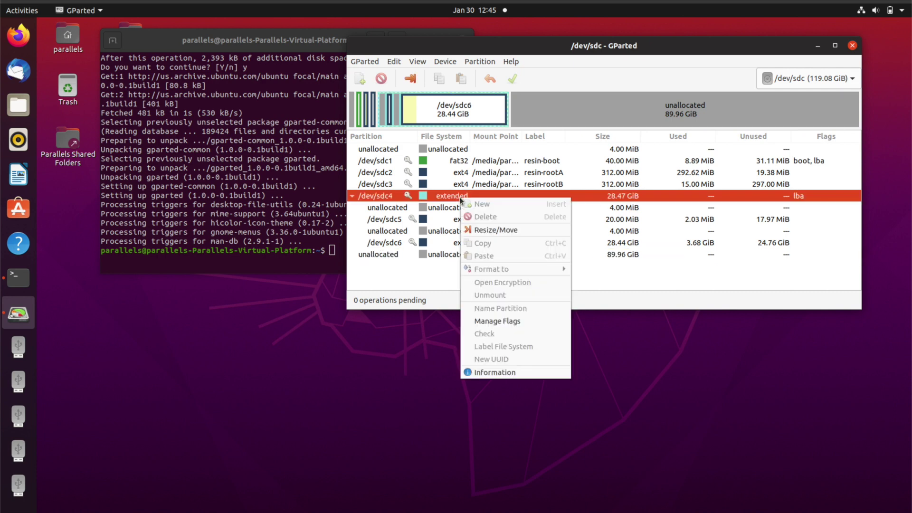
{"action": "left_click", "coordinate": [483, 230]}
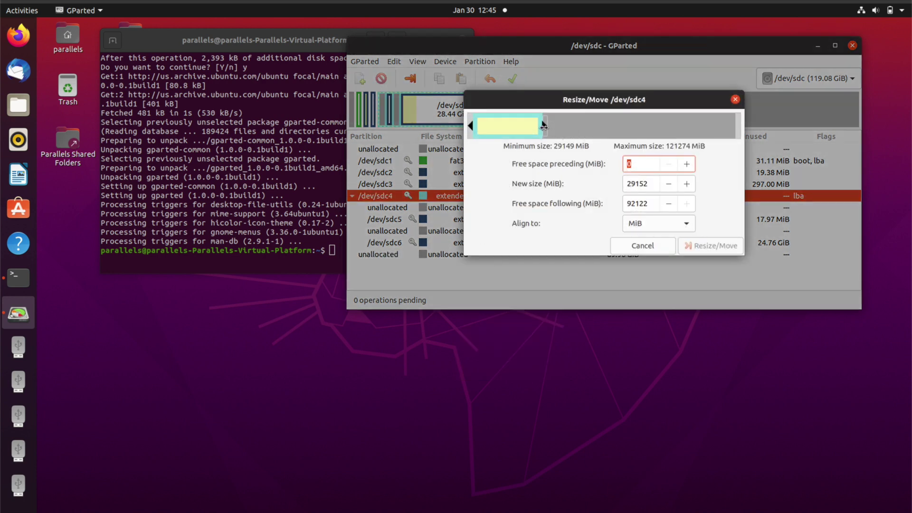
{"action": "left_click_drag", "start_coordinate": [543, 126], "coordinate": [757, 138]}
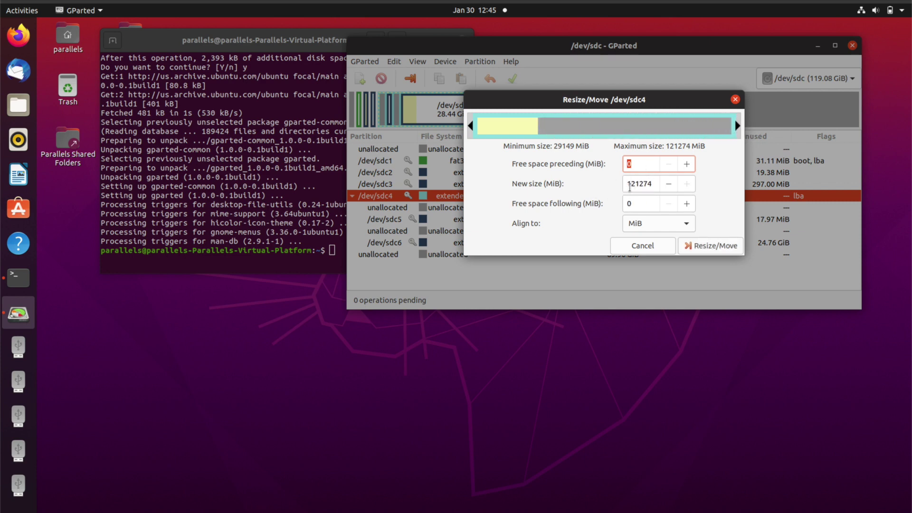
{"action": "left_click", "coordinate": [718, 246]}
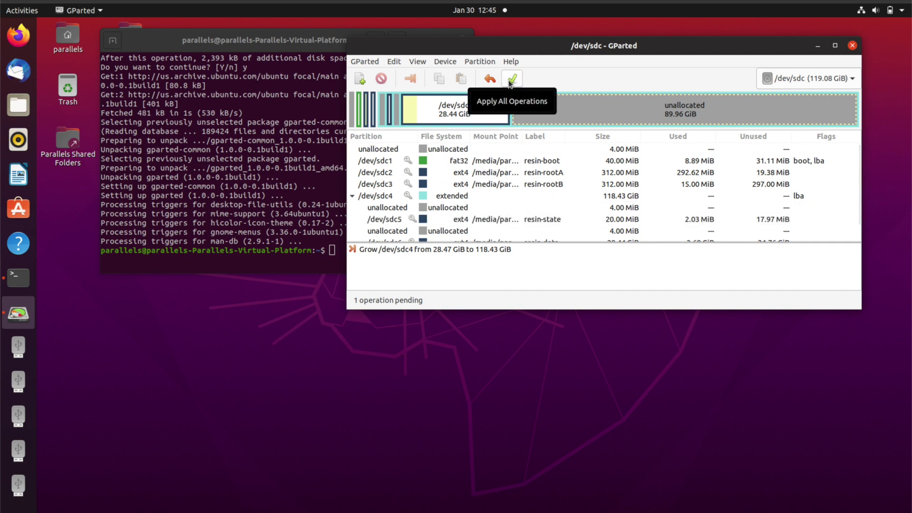
- Apply the queued resize, verify /dev/sdc4 now shows 118.43 GiB, and close GParted
{"action": "left_click", "coordinate": [512, 80]}
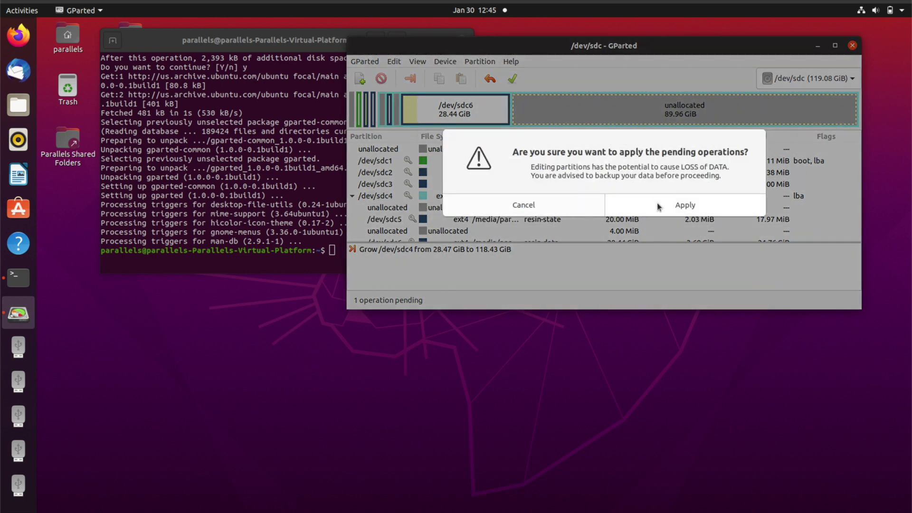
{"action": "left_click", "coordinate": [658, 207]}
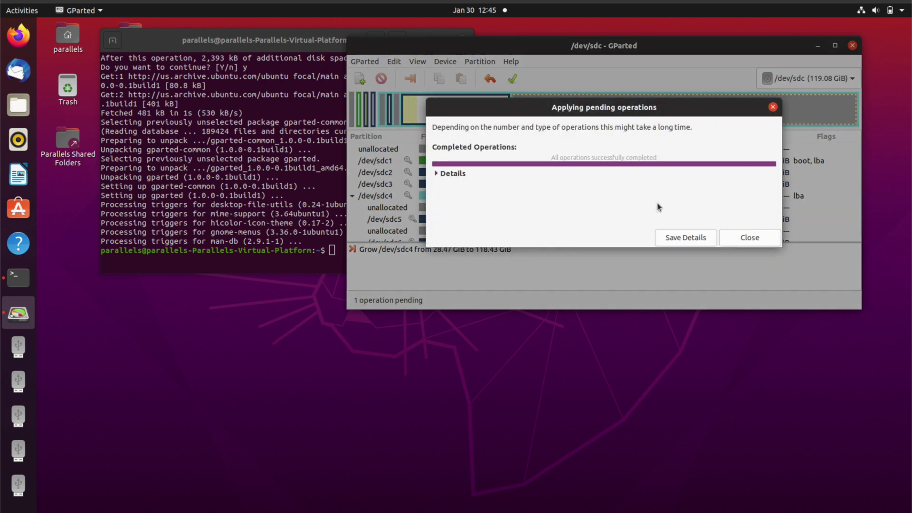
{"action": "left_click", "coordinate": [740, 236]}
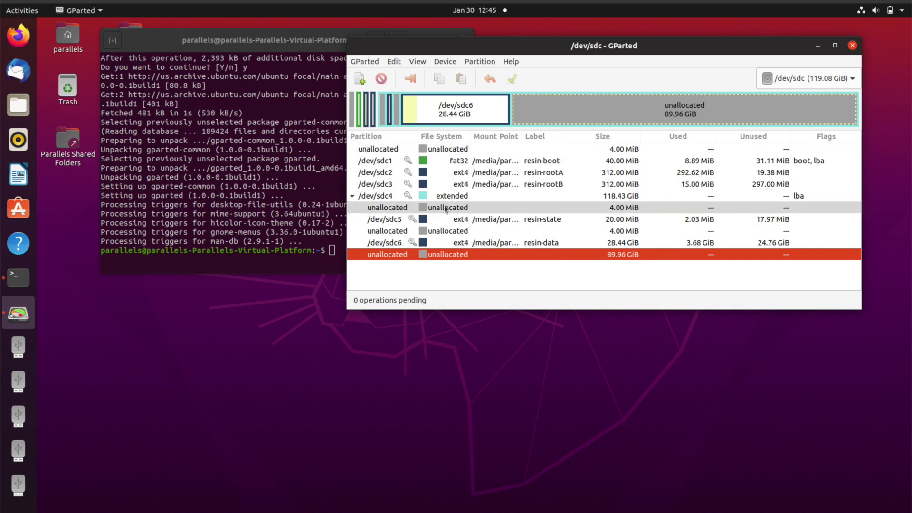
{"action": "left_click", "coordinate": [449, 198]}
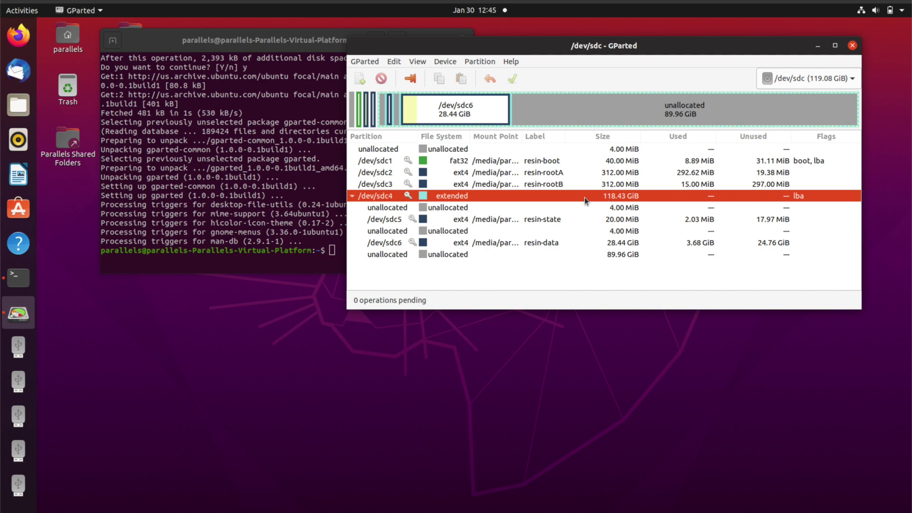
{"action": "left_click", "coordinate": [852, 45]}
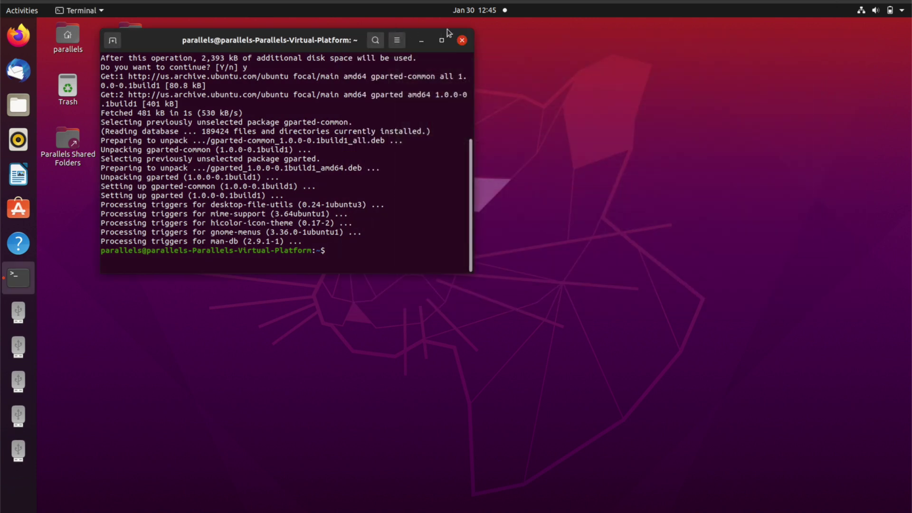
- Close the Terminal window, leaving the Ubuntu desktop with no windows open
{"action": "left_click", "coordinate": [463, 42]}
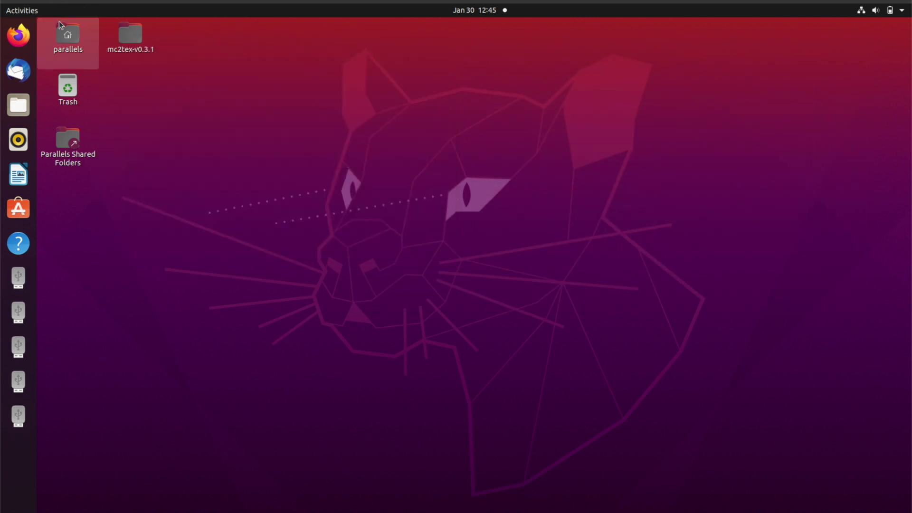